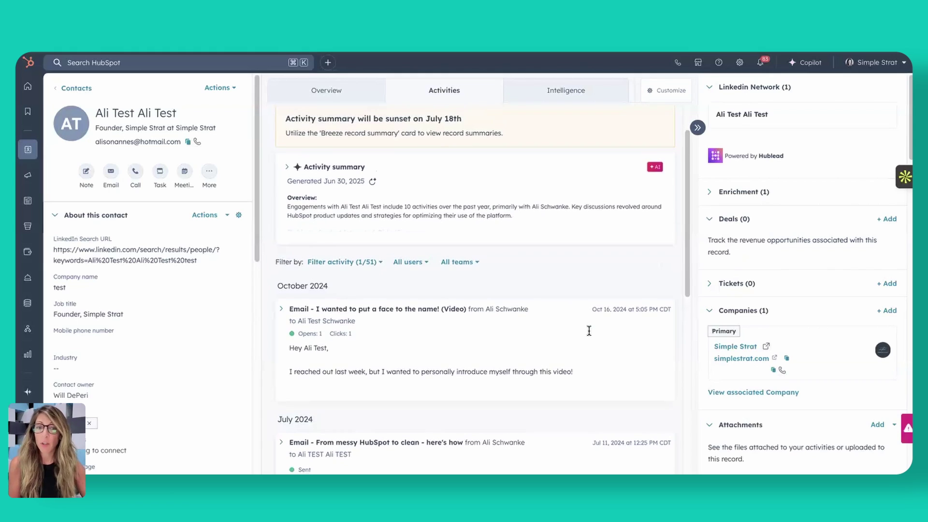
Start a new email draft to the contact from its HubSpot record
scroll(533, 270, up, 1)
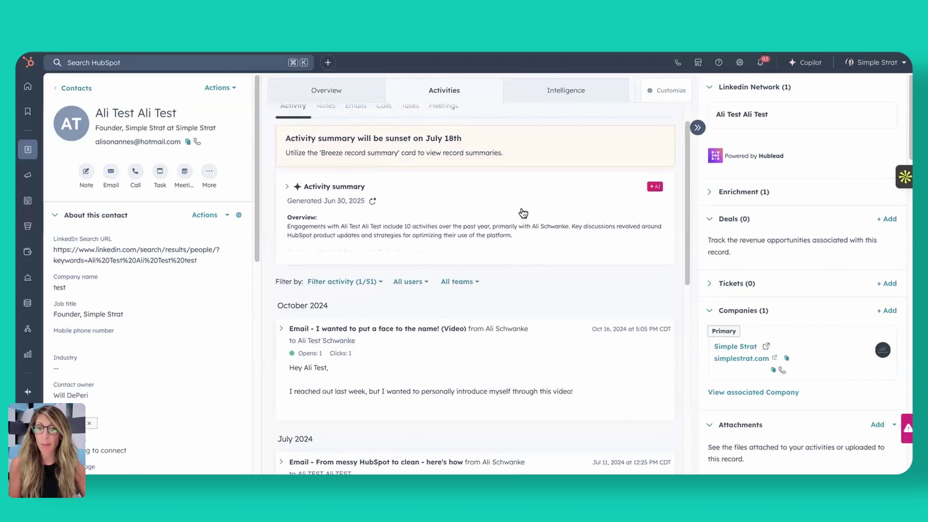
click(111, 173)
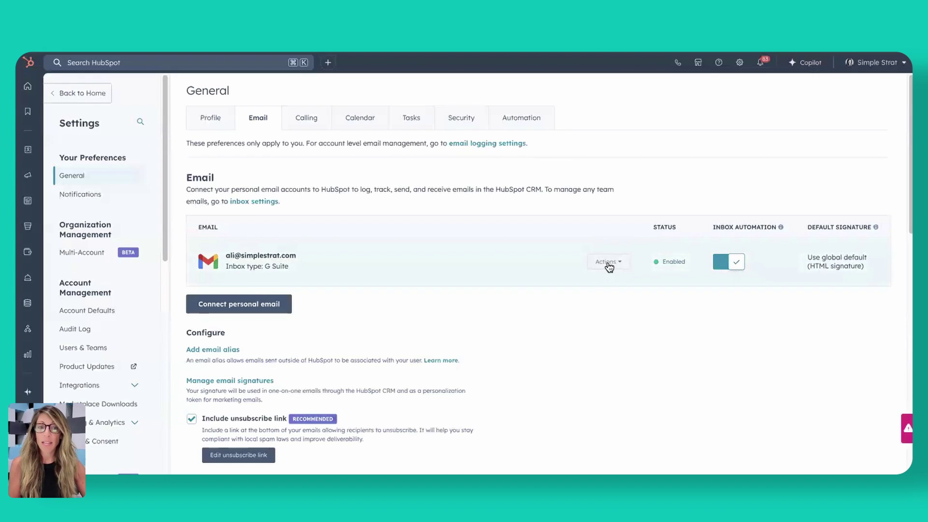
Remove the connected G Suite inbox from Email settings and acknowledge the removal notice
click(609, 264)
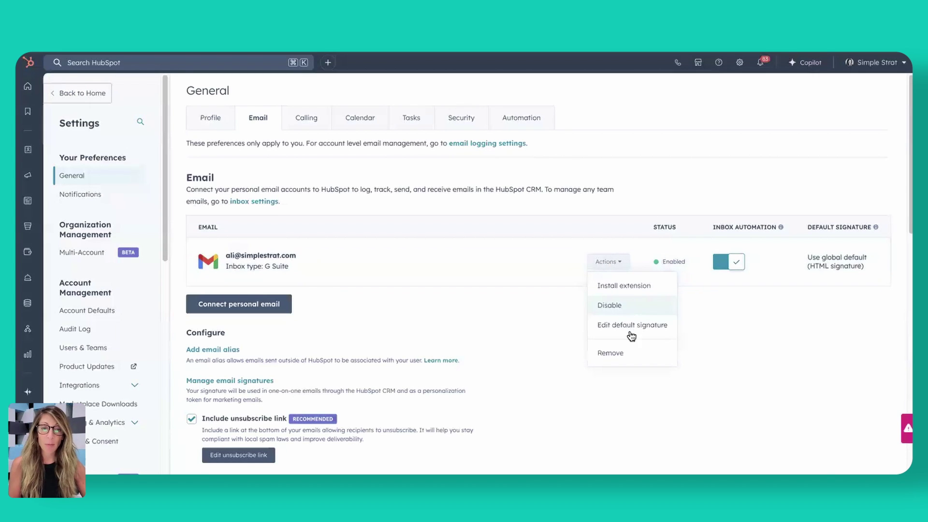
click(632, 363)
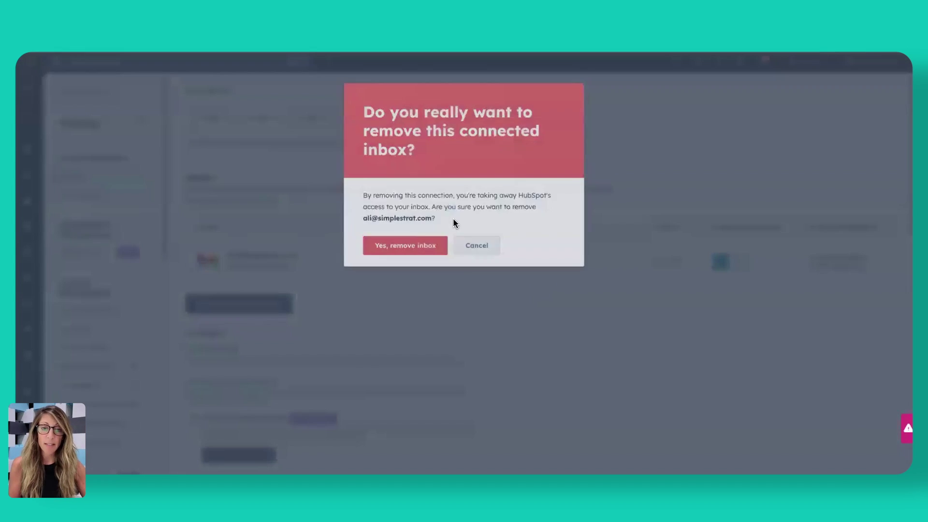
click(424, 248)
click(395, 241)
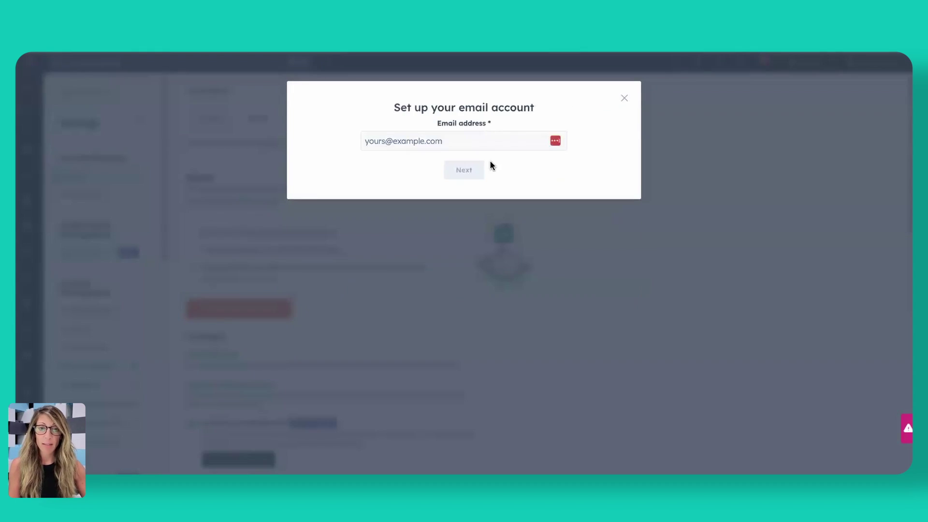
Enter the work email address and choose to connect it through Gmail
click(486, 139)
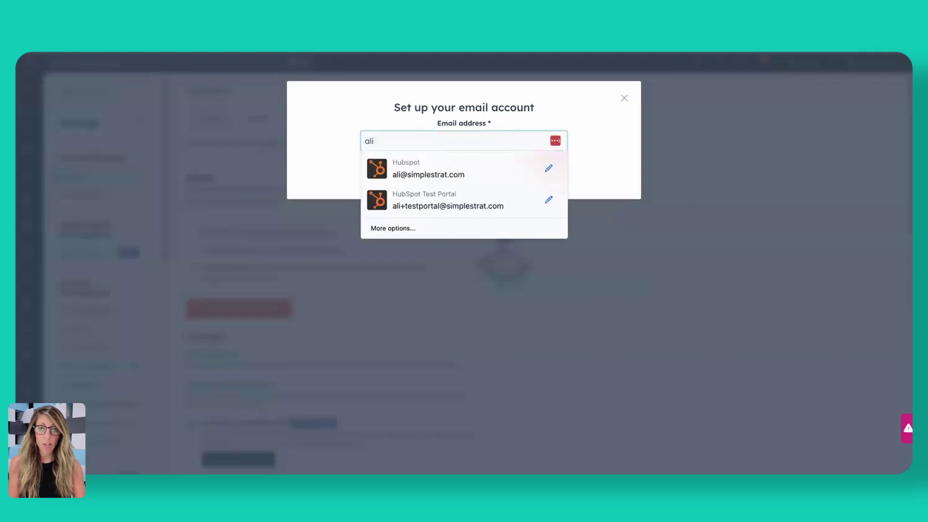
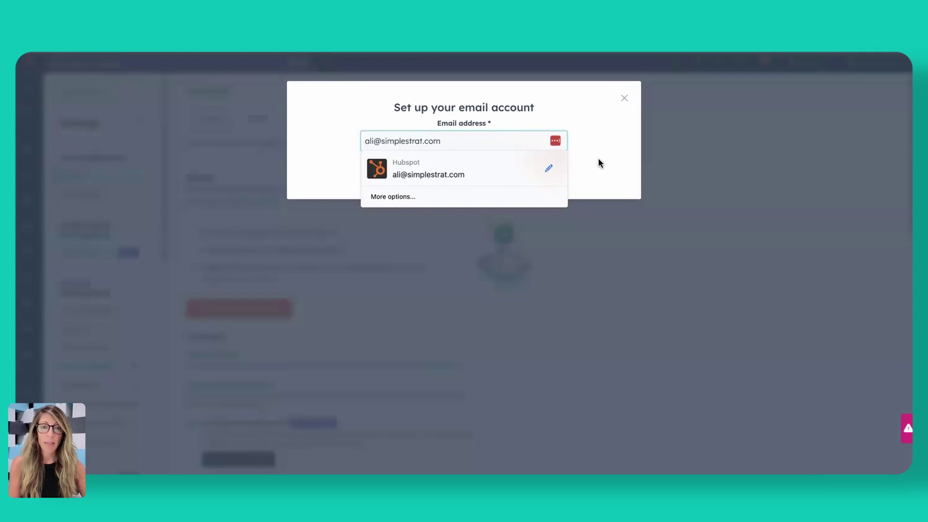
click(599, 163)
click(464, 168)
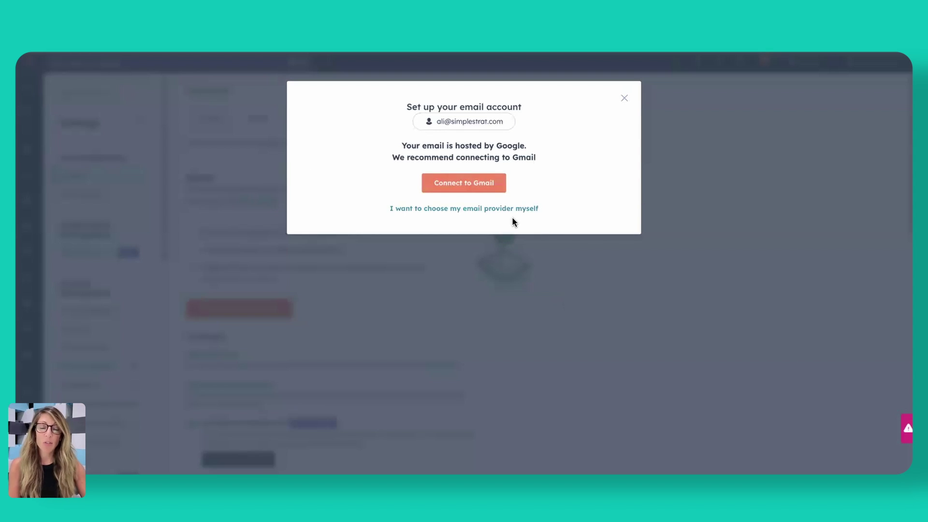
click(488, 184)
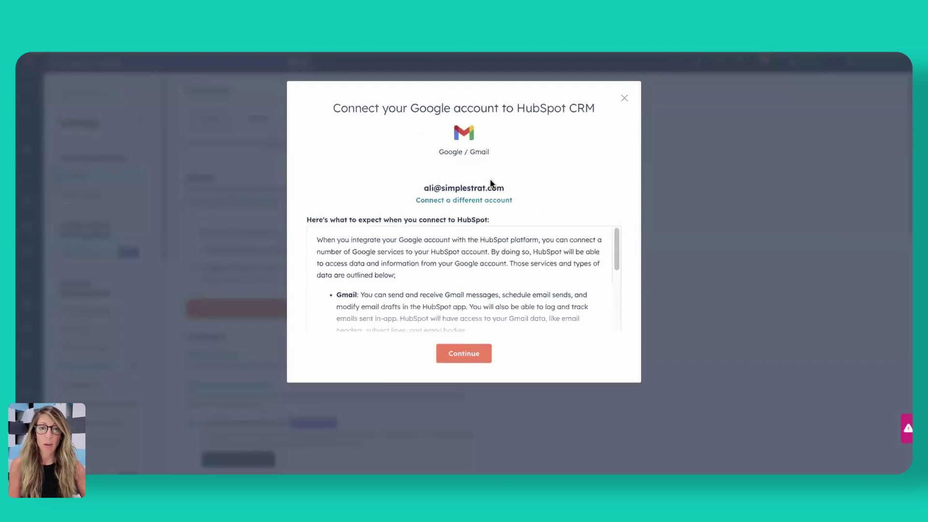
Sign in with the work Google account and grant HubSpot all requested Gmail permissions
click(476, 358)
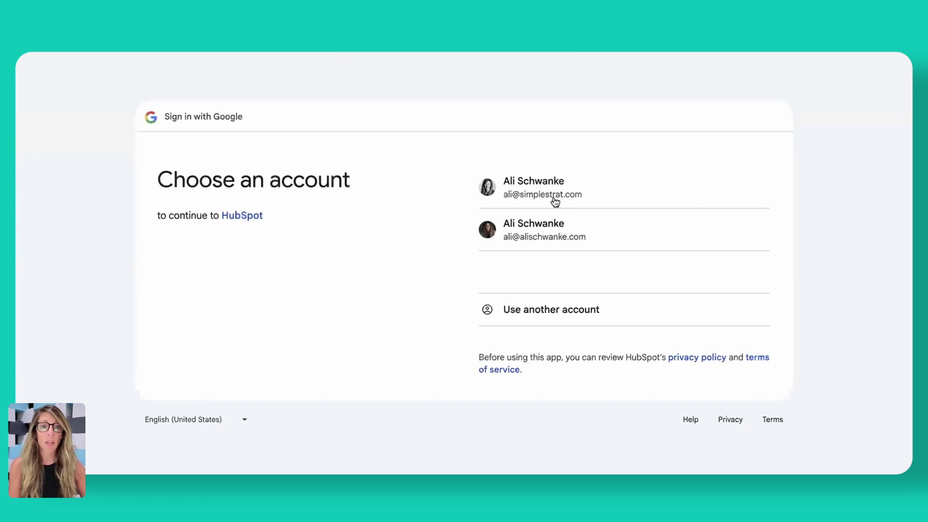
click(547, 189)
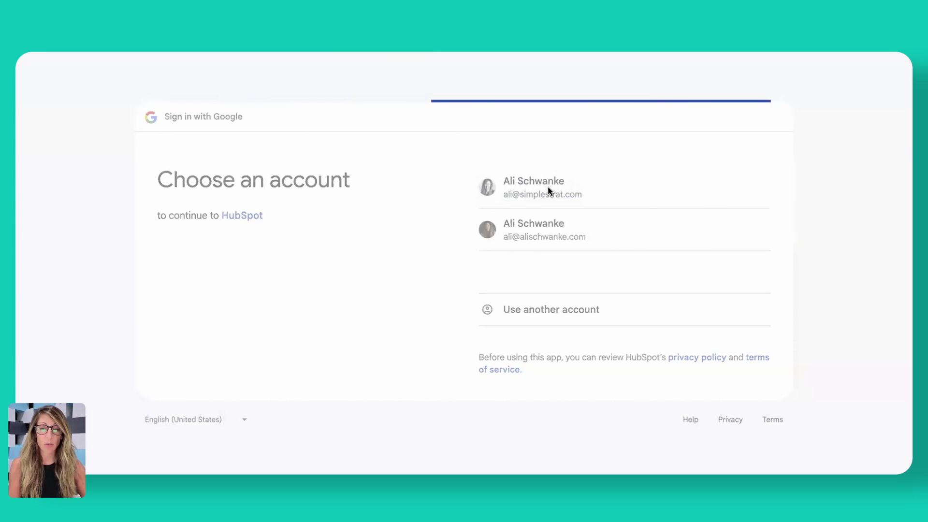
click(700, 335)
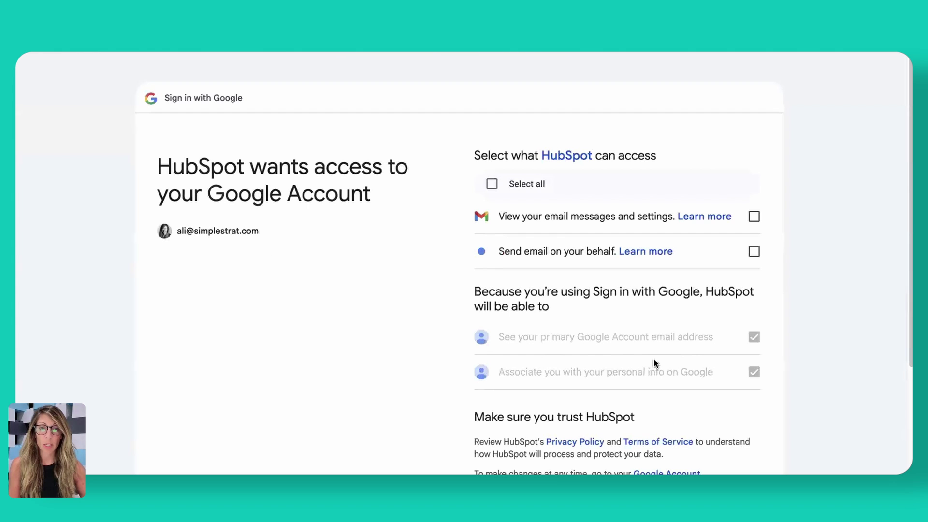
click(528, 182)
scroll(599, 341, down, 3)
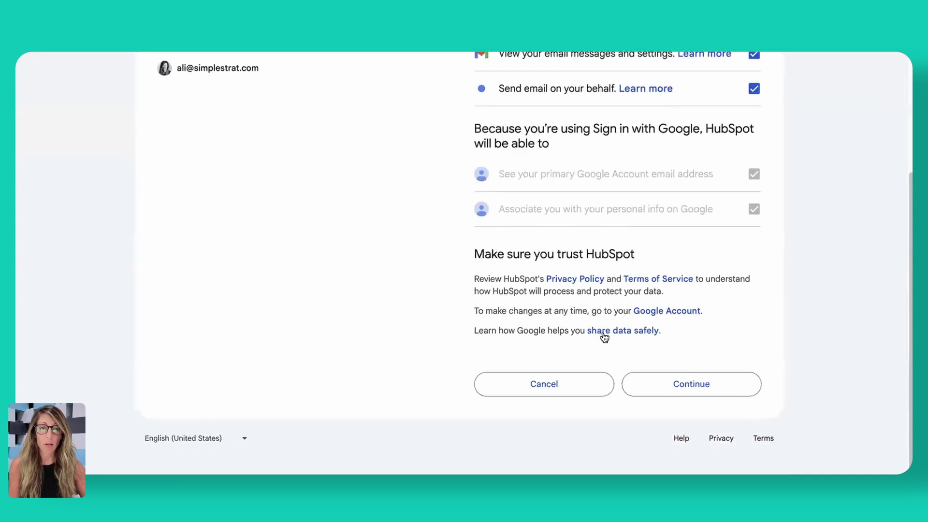
click(669, 382)
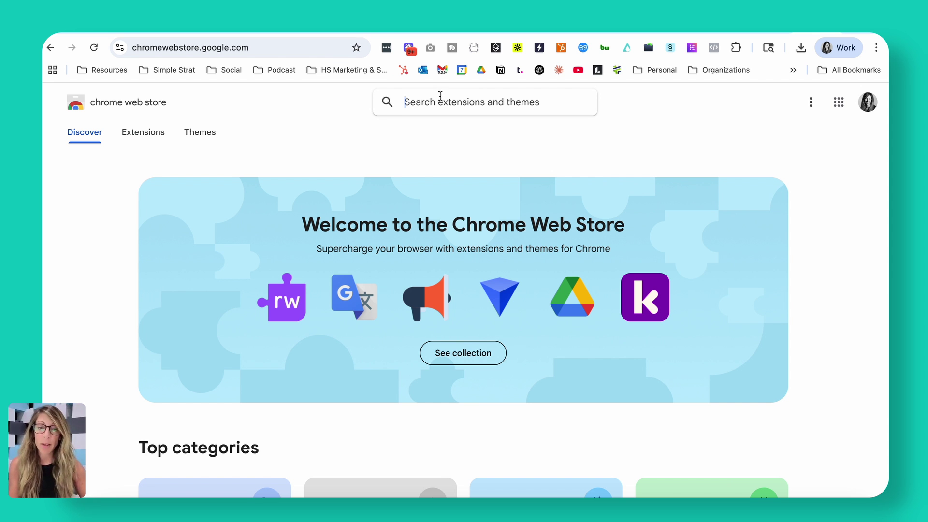
Search the Chrome Web Store for 'hubspot sales' and view the HubSpot Sales extension page
text(hubspot sales)
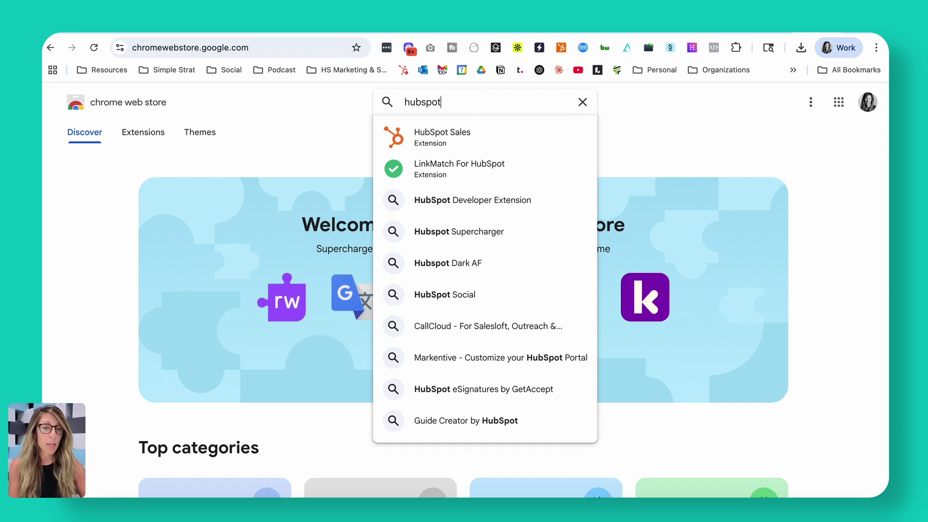
click(408, 131)
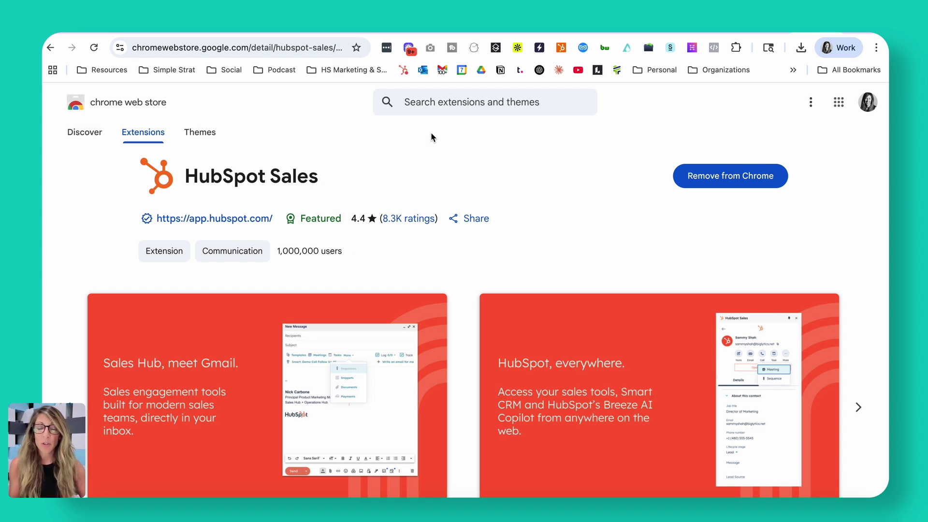
scroll(430, 138, down, 5)
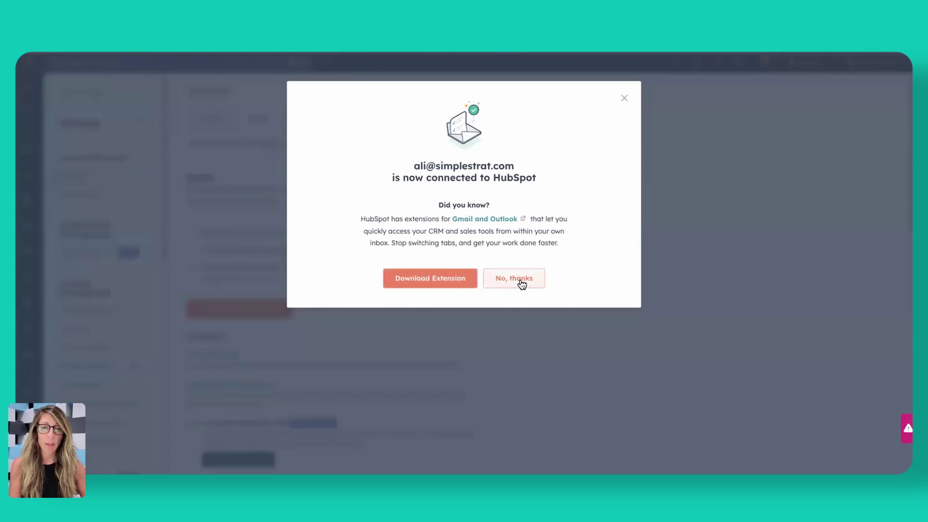
Decline the extension download offer and return to the contact record's email draft
click(520, 283)
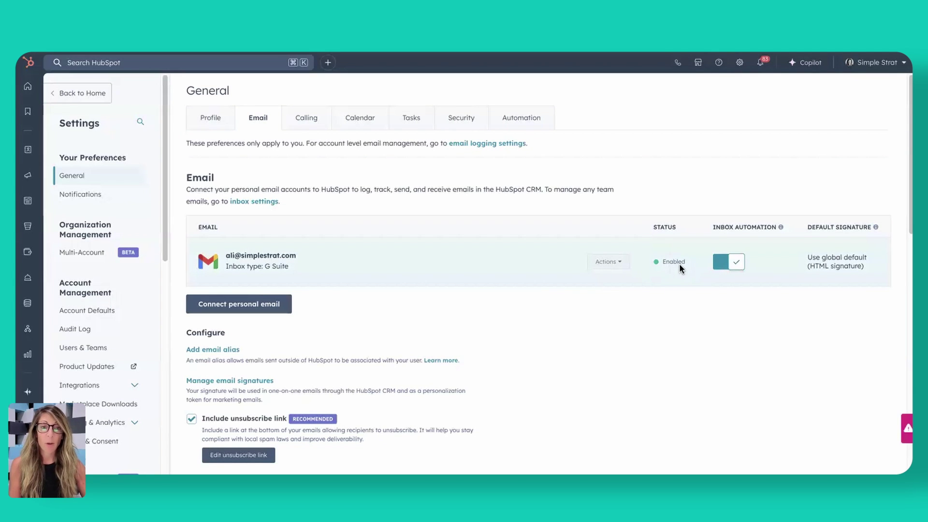
click(92, 348)
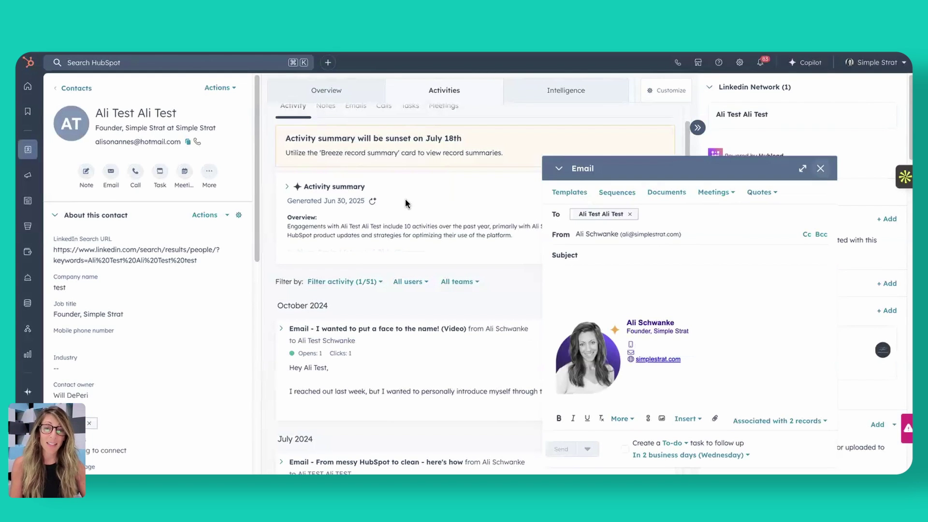
Discard the old draft and send the contact a fresh email reading 'test'
click(822, 169)
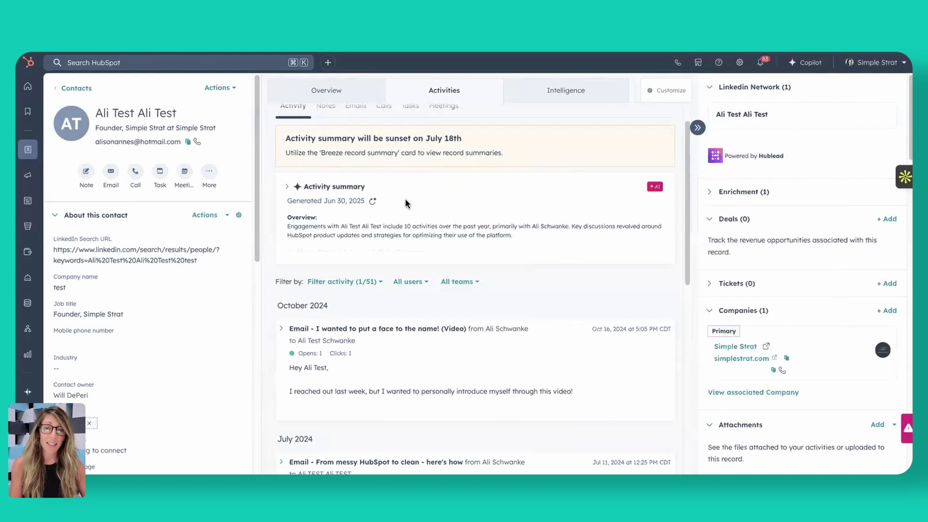
click(110, 173)
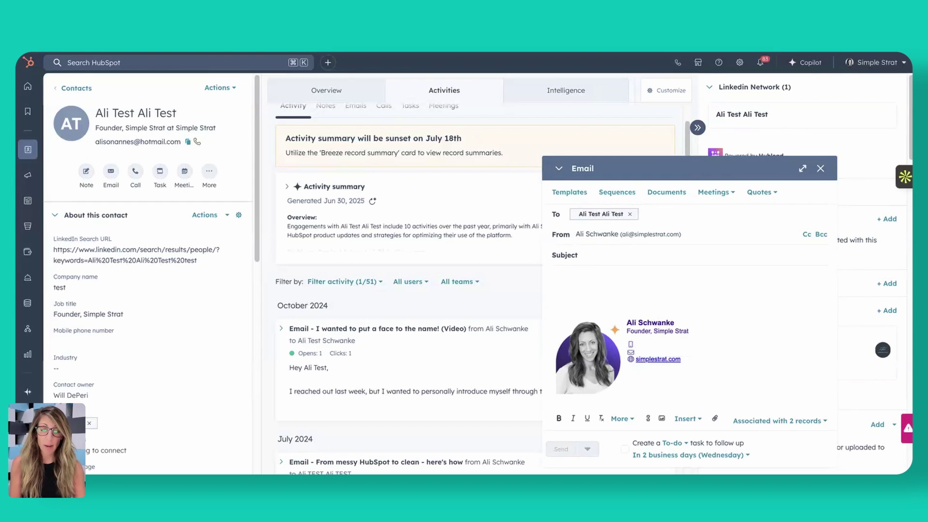
click(614, 272)
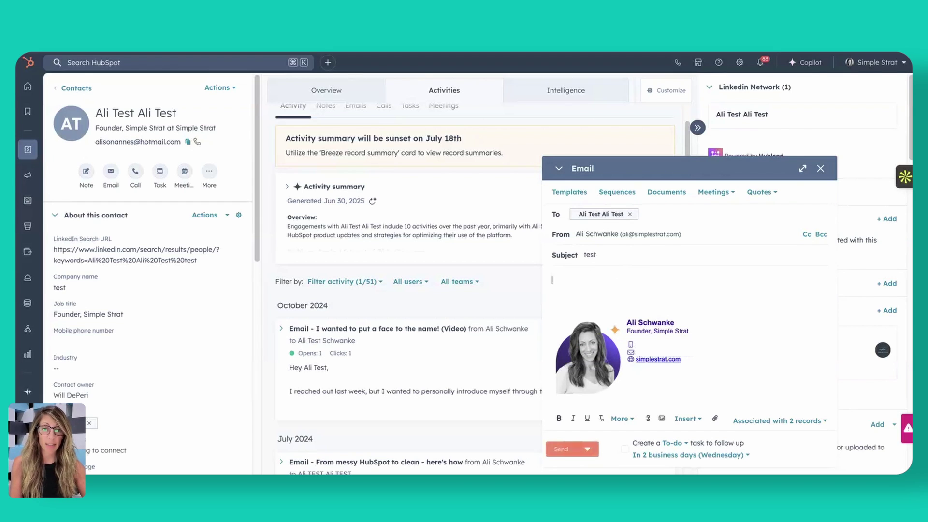
text(test)
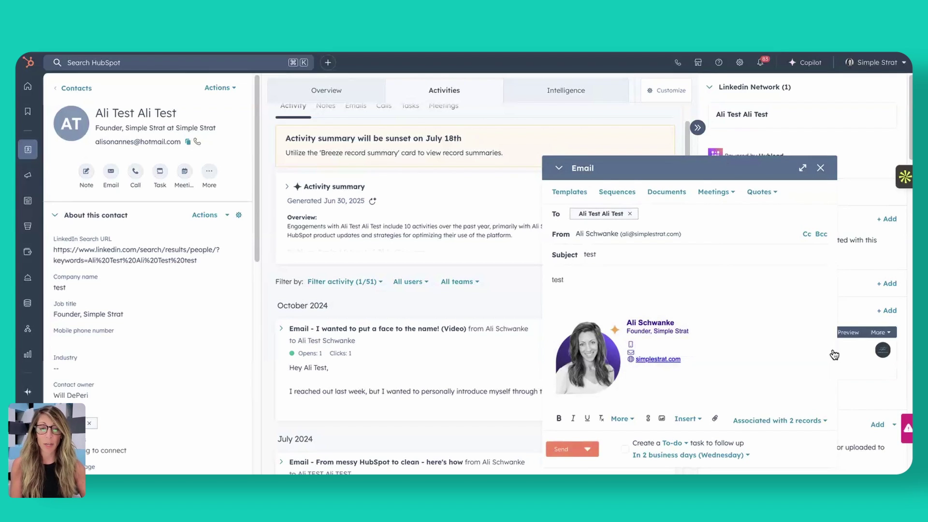
click(574, 446)
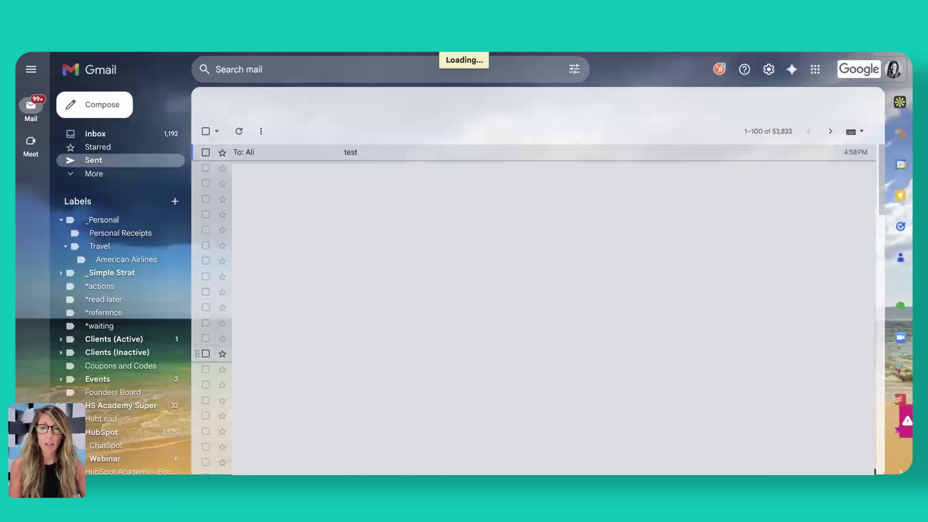
Open the sent 'test' email from Gmail's Sent folder
click(249, 153)
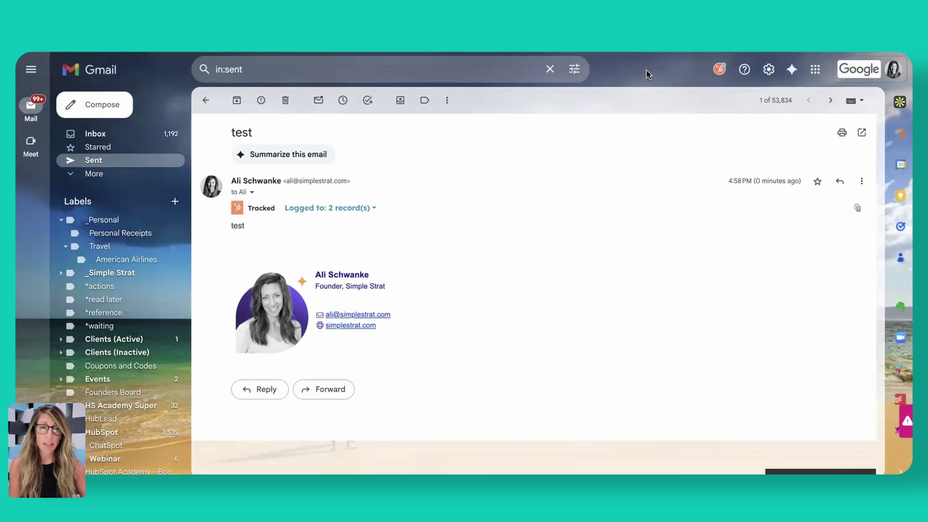
mouse_move(529, 60)
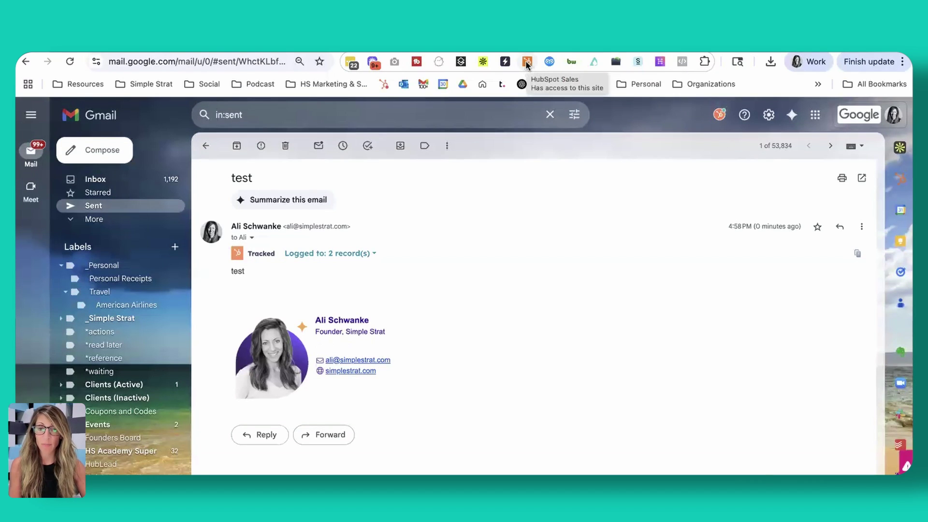
right_click(527, 62)
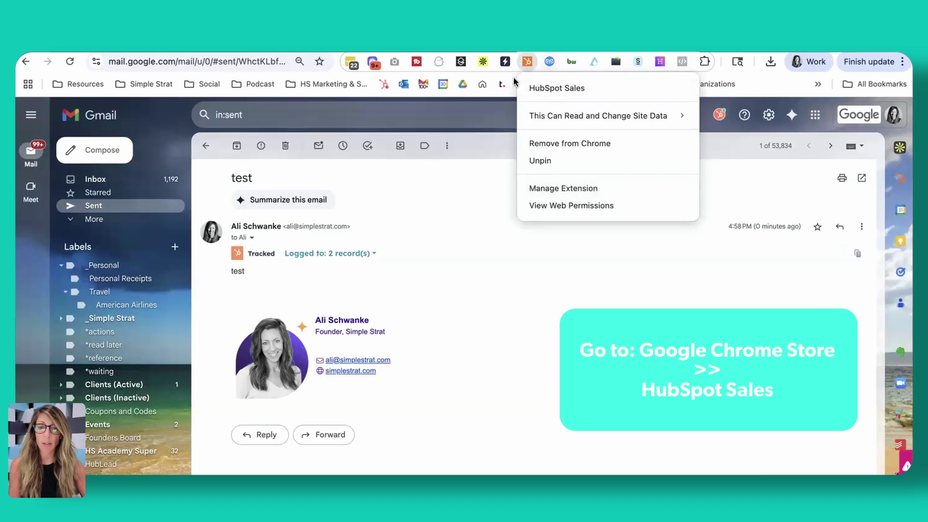
click(725, 134)
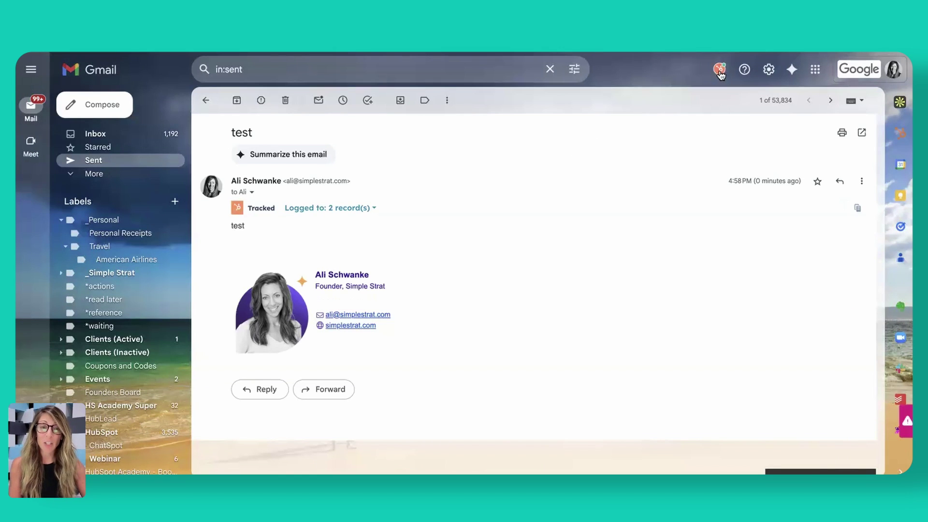
Check the HubSpot extension settings in Gmail to confirm the work inbox is connected
click(719, 70)
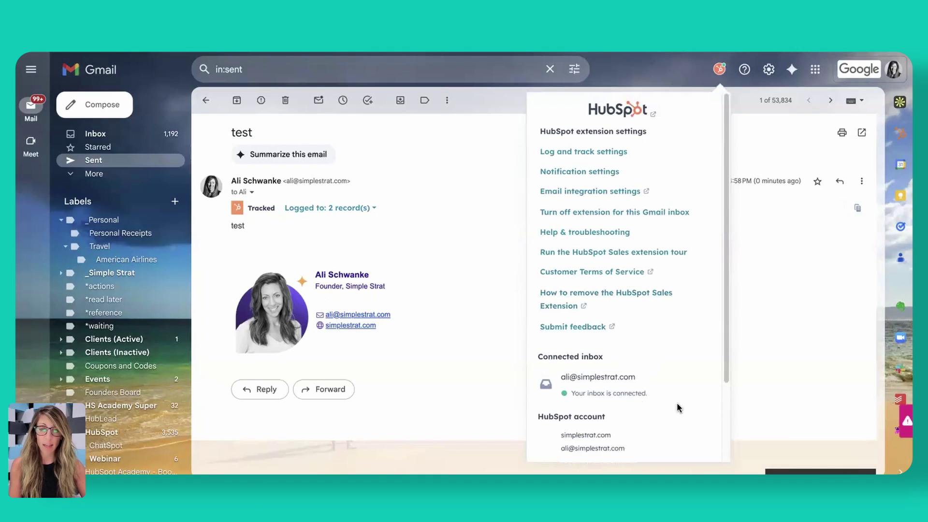
scroll(676, 408, down, 3)
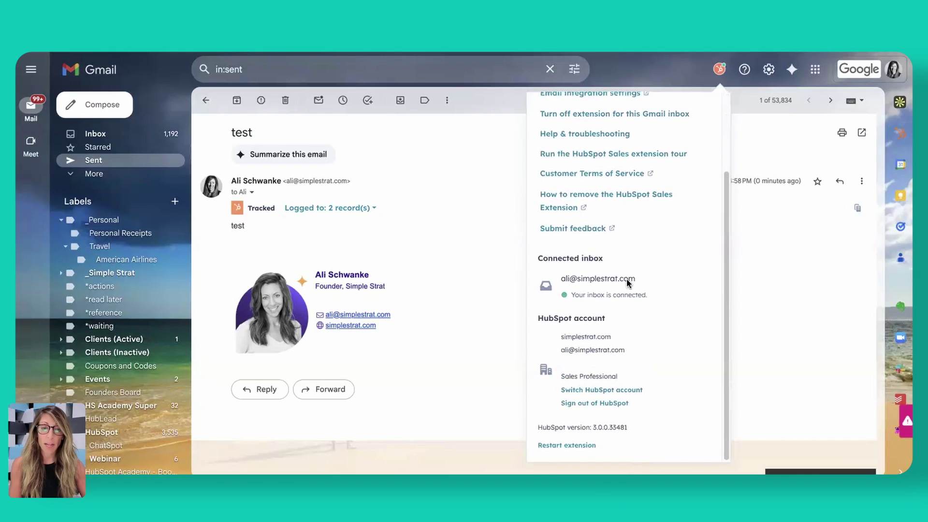
scroll(616, 403, up, 3)
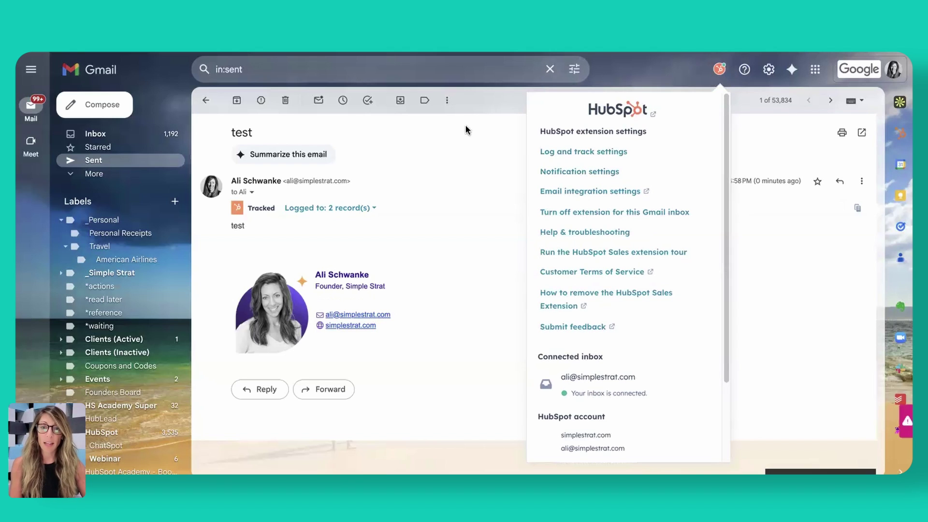
Compose a new Gmail message and show the HubSpot contacts sidebar beside it
click(99, 112)
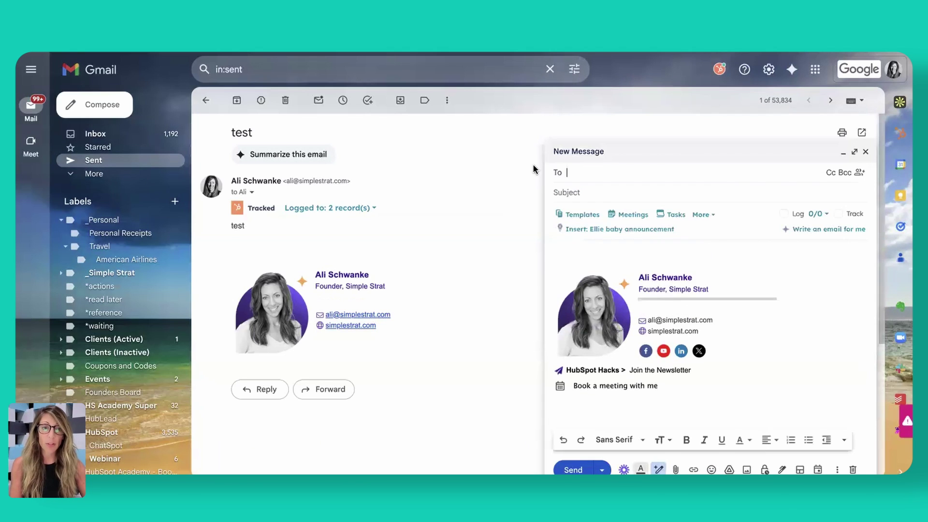
click(900, 164)
click(900, 133)
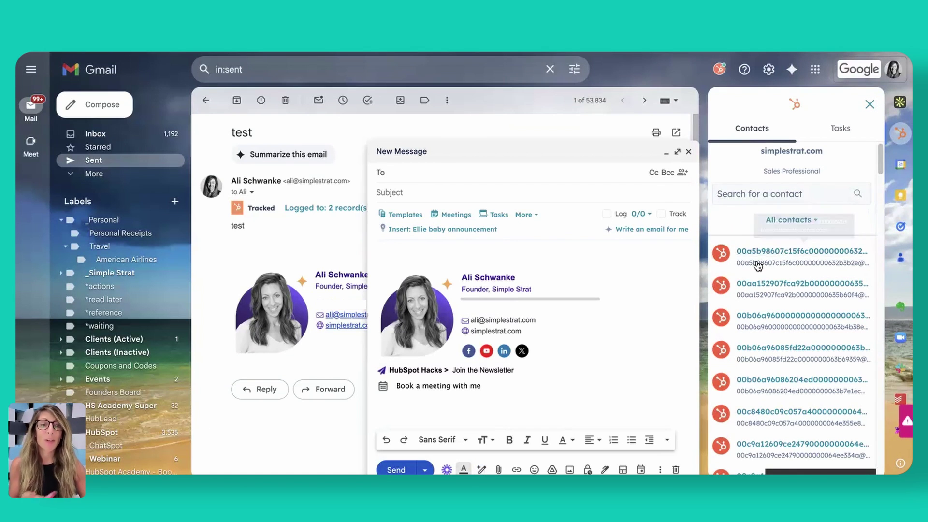
Search the sidebar for the contact by email, correcting the typo, and open its record
click(771, 193)
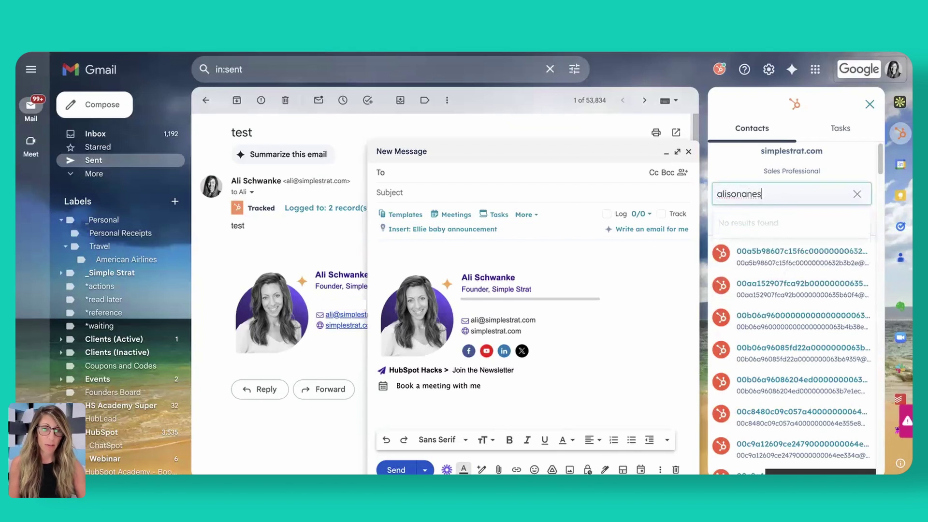
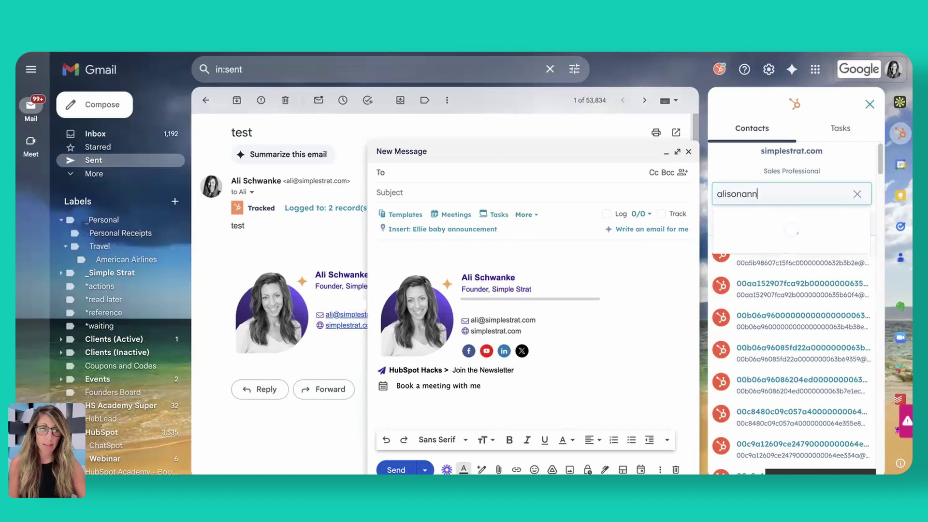
click(780, 245)
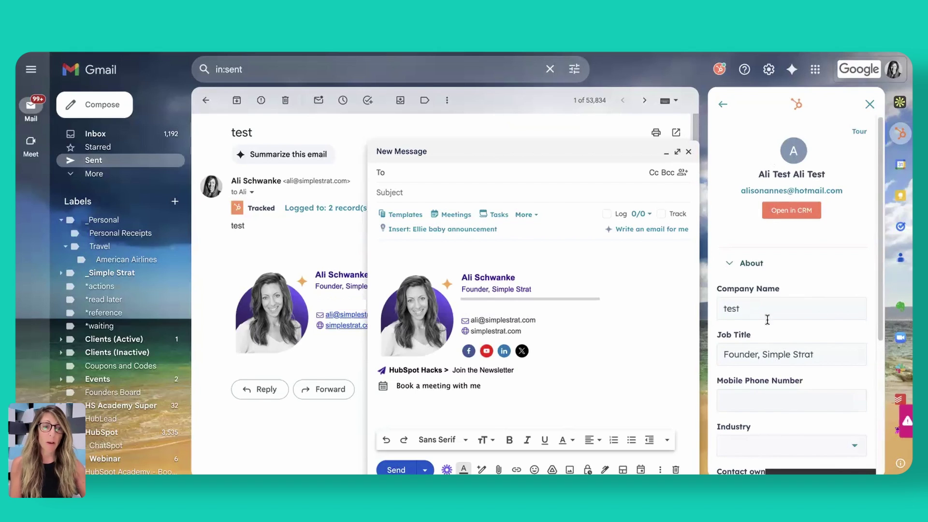
Scroll through the test contact's record in the Gmail HubSpot sidebar and back to the top
scroll(744, 338, down, 5)
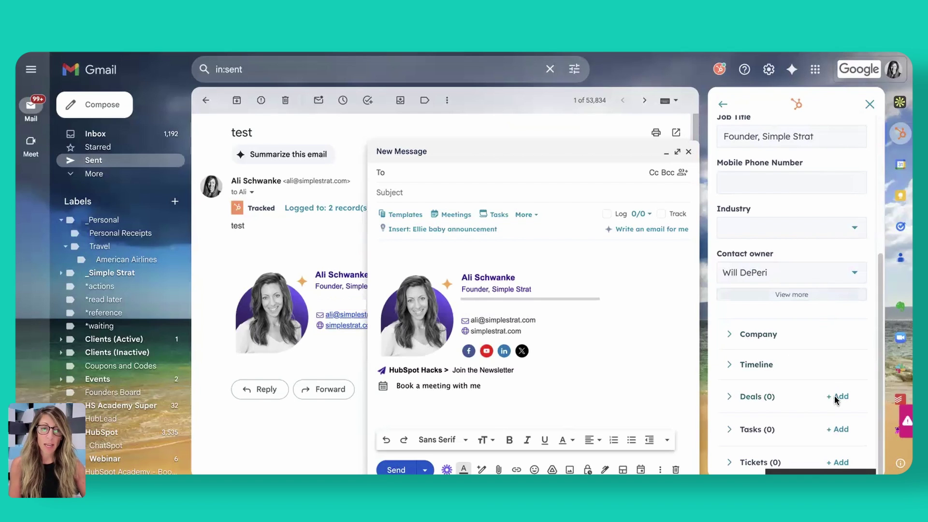
scroll(799, 281, up, 1)
scroll(808, 295, up, 1)
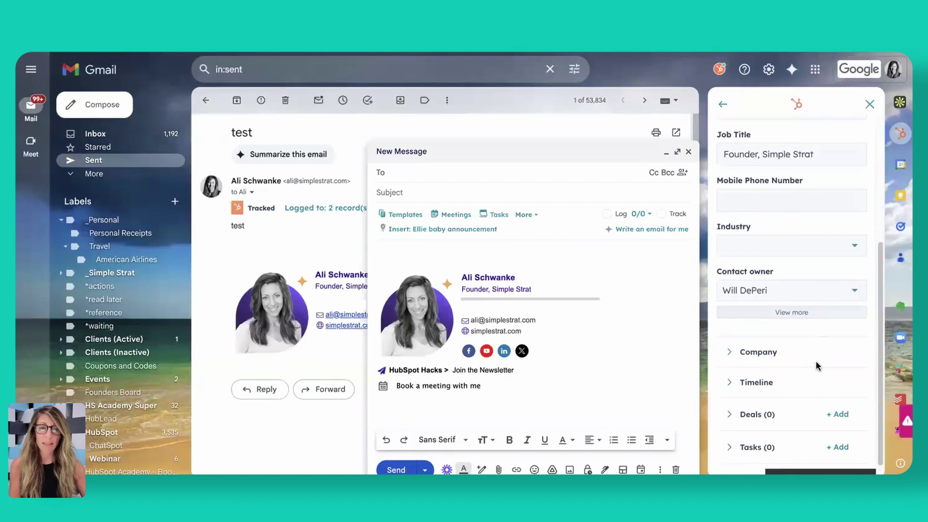
scroll(803, 395, up, 5)
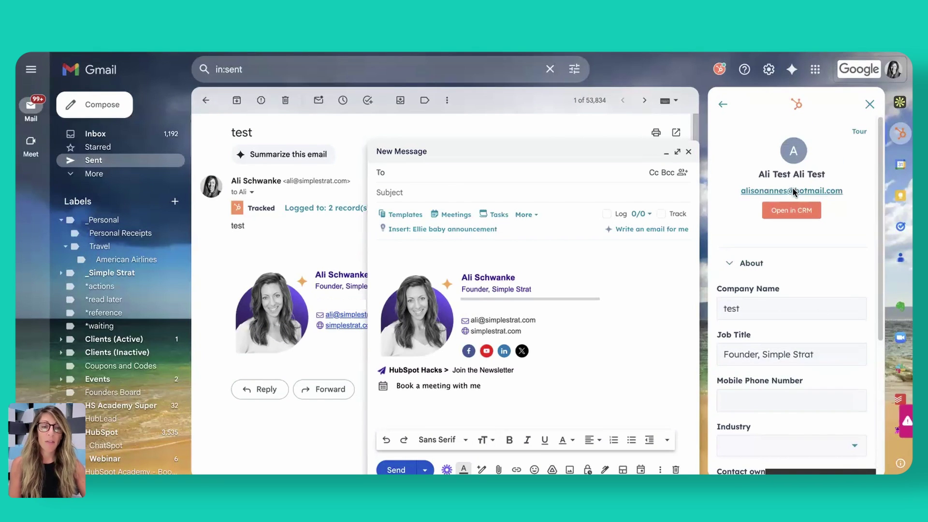
Address a new email to the test contact's hotmail address with subject and body 'test2'
click(763, 190)
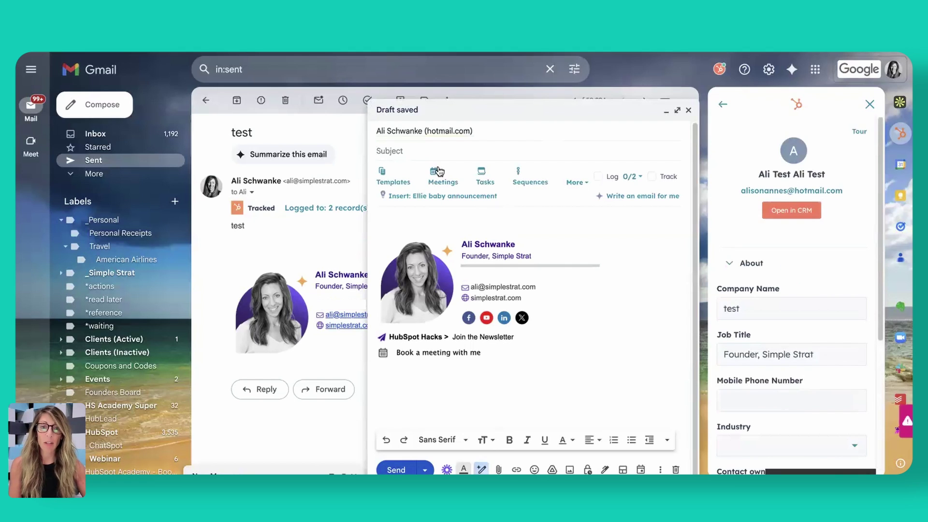
click(404, 148)
text(test)
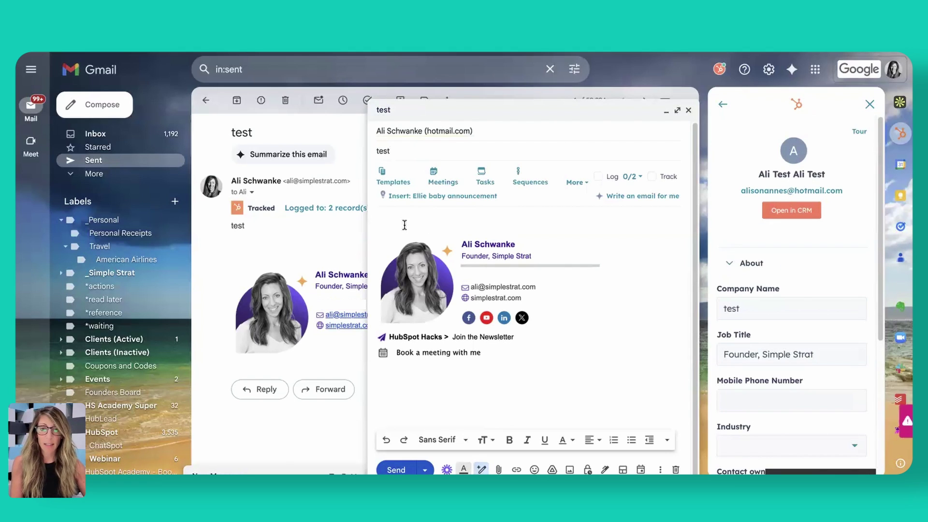
click(395, 219)
text(test2)
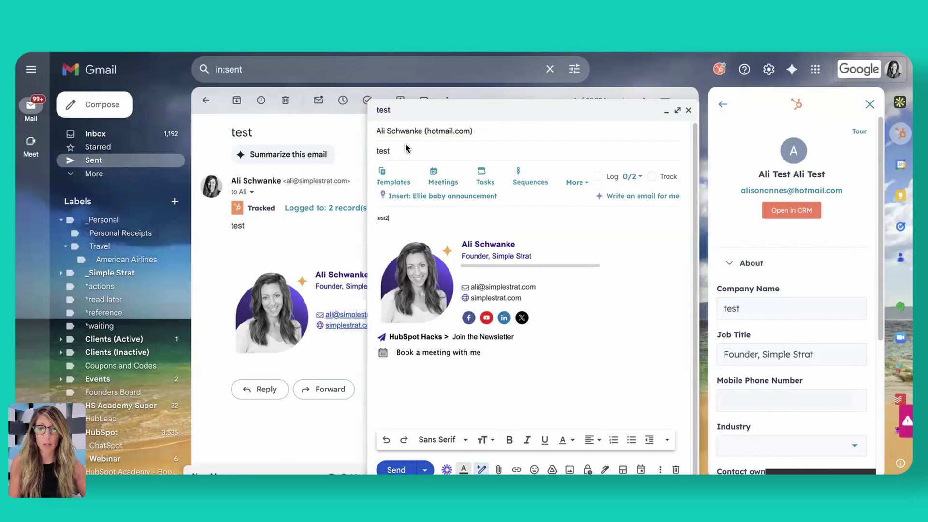
text(2)
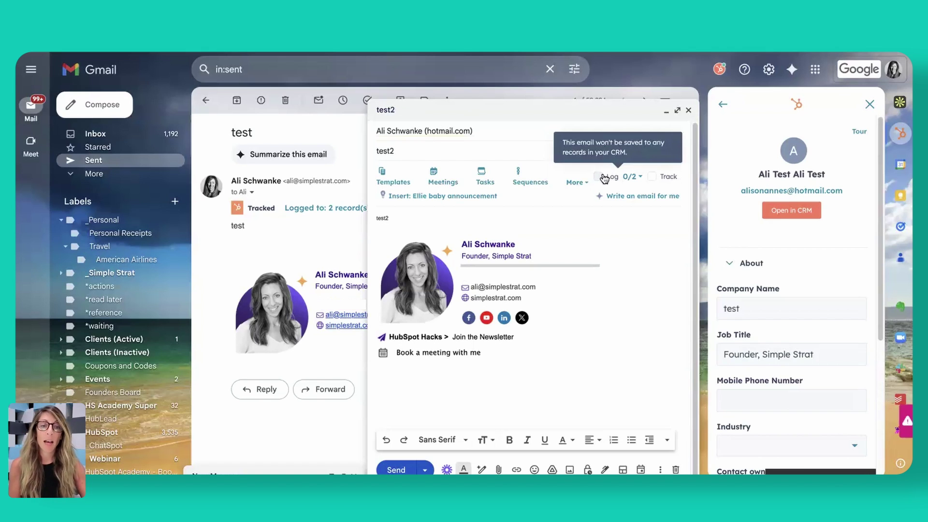
Enable Log (2/2) and Track on the email, then send it
click(599, 177)
click(652, 177)
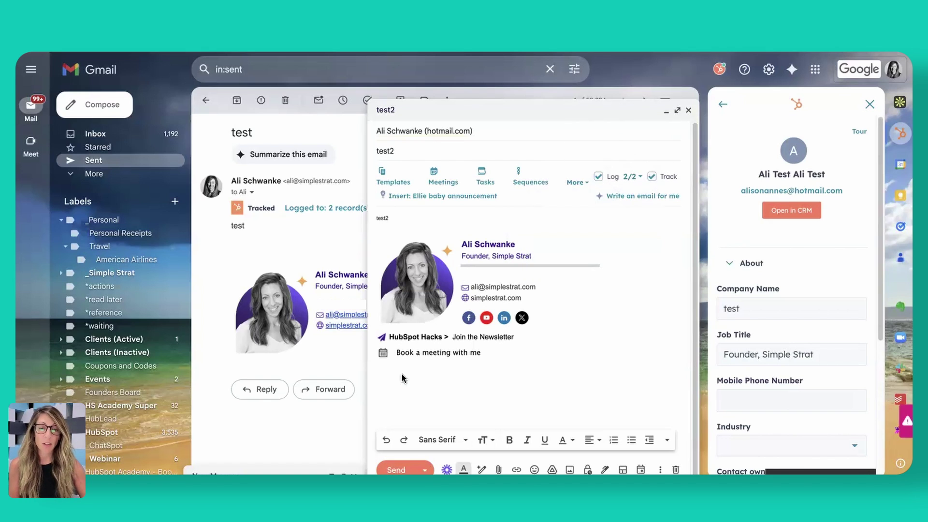
click(401, 471)
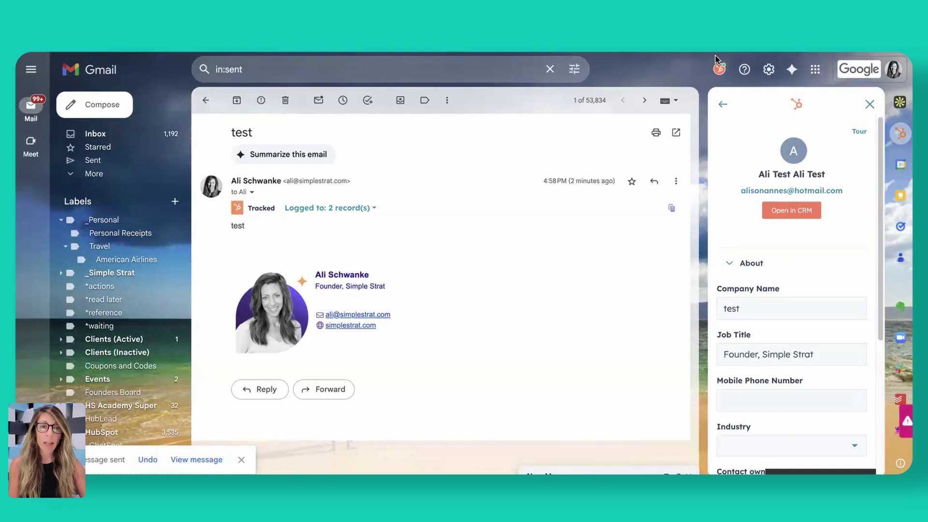
Make Log email and Track email the HubSpot defaults, then start a fresh message to check them
click(718, 70)
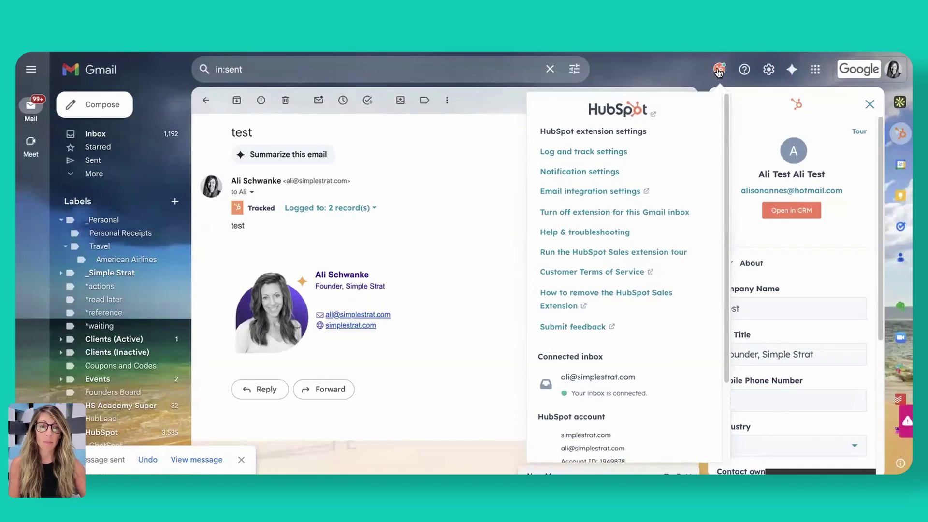
click(566, 150)
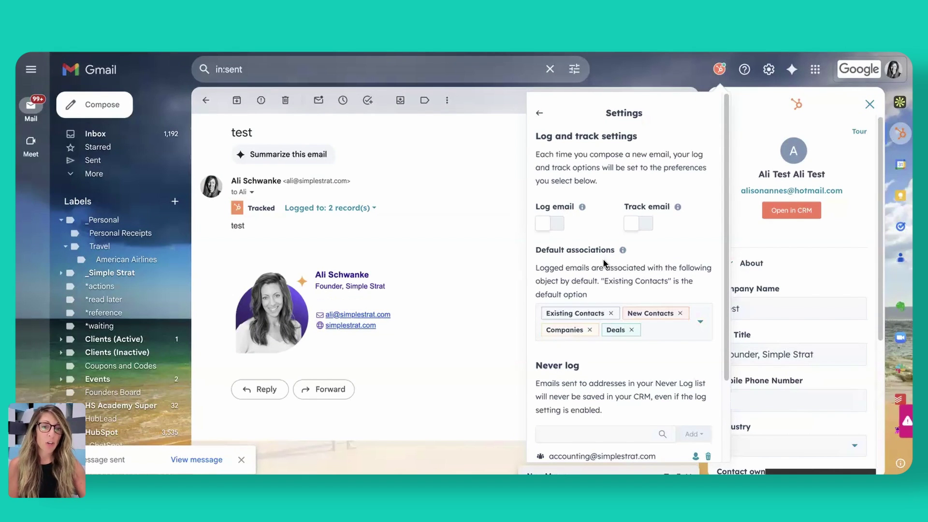
click(556, 225)
click(642, 224)
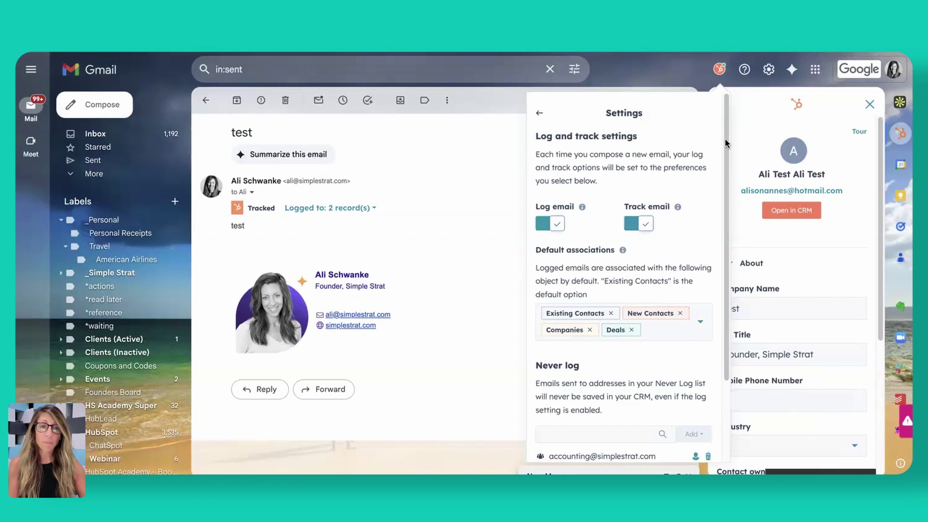
click(493, 179)
click(110, 108)
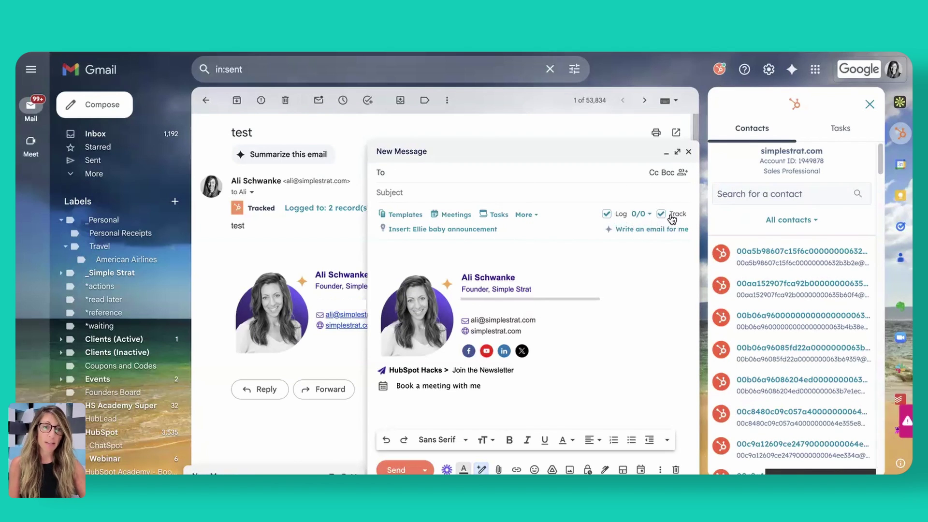
Close the new message and review HubSpot's Log and track settings, including the Never log list
click(688, 152)
click(719, 69)
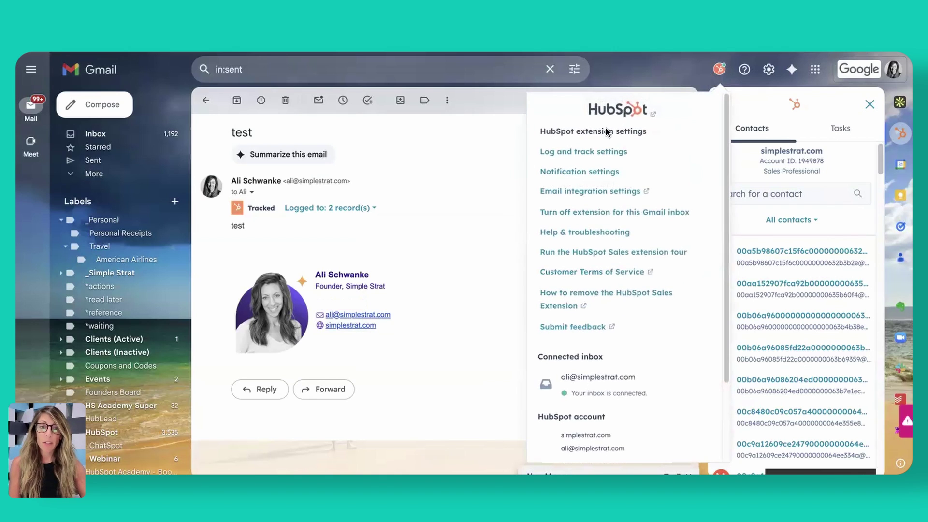
click(598, 152)
scroll(593, 376, down, 2)
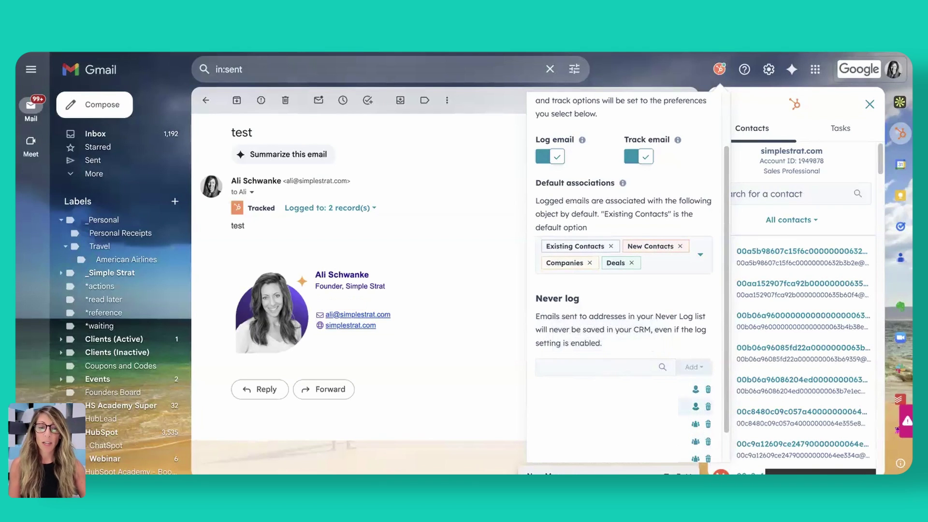
scroll(686, 406, down, 1)
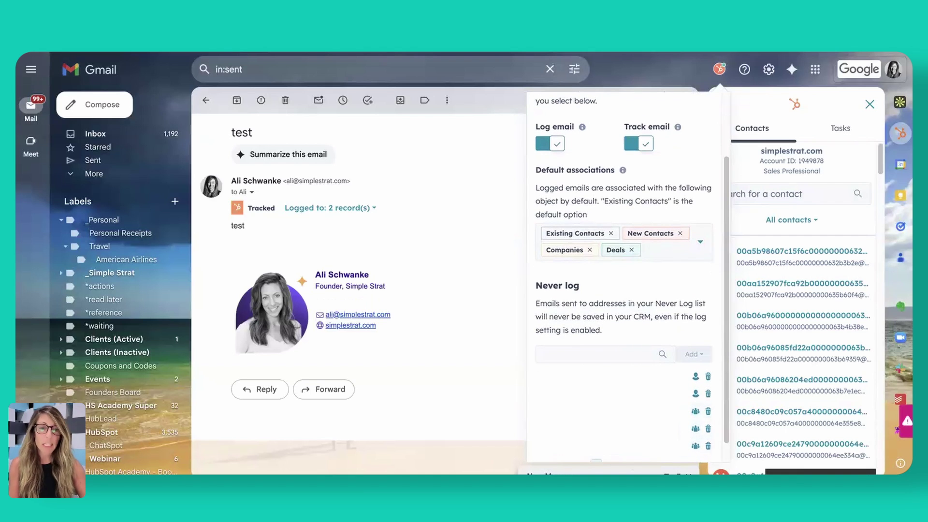
scroll(629, 411, up, 3)
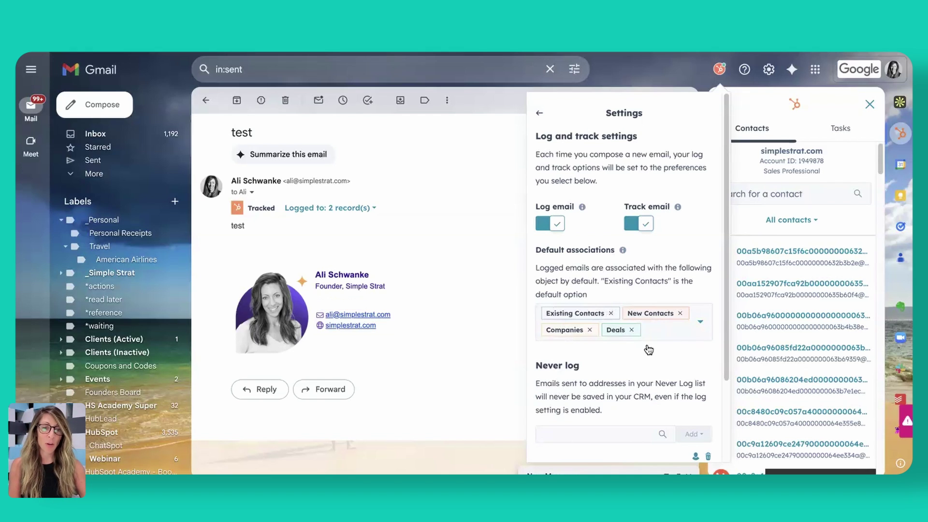
Reload the HubSpot contact record and filter its activity feed to include all 51 activity types
click(540, 116)
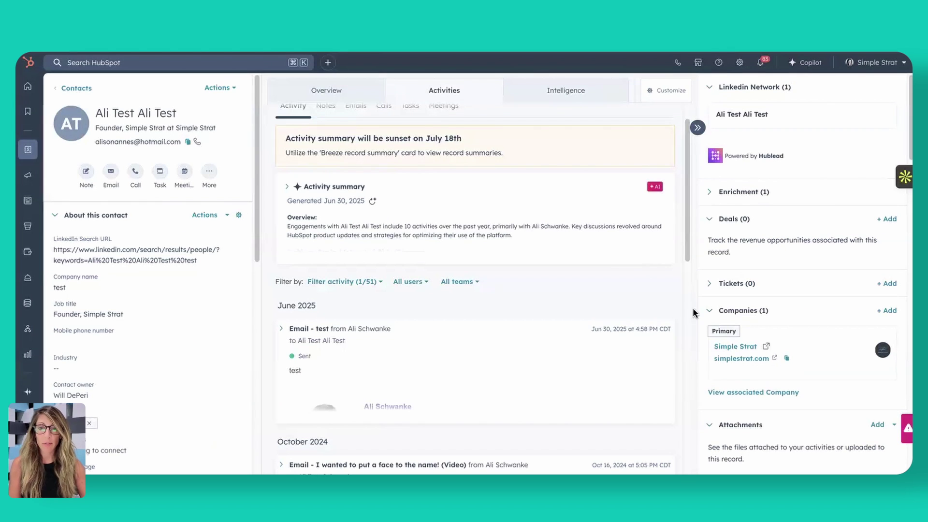
key(super+r)
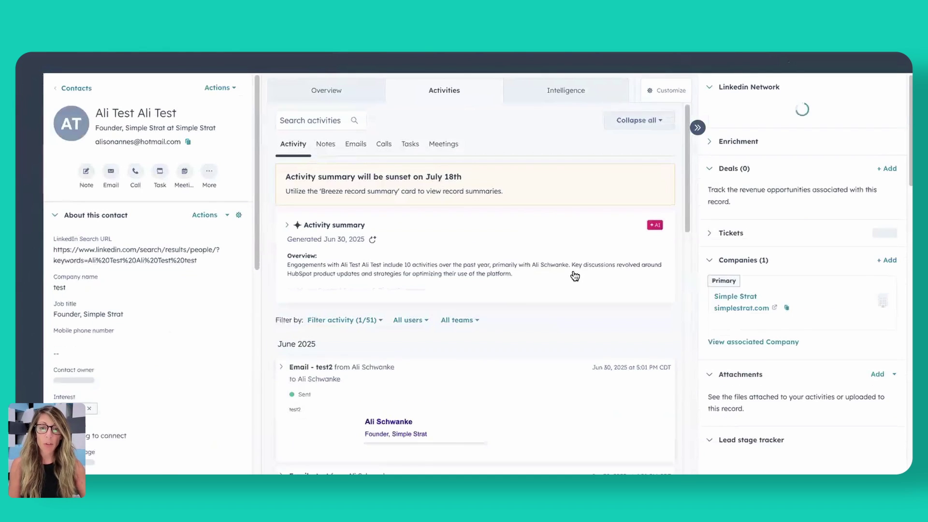
scroll(572, 323, down, 4)
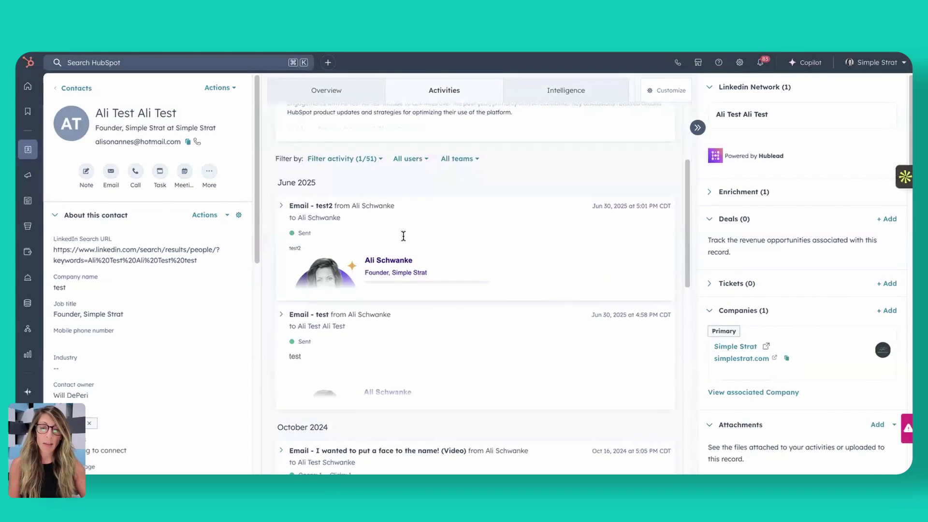
click(366, 160)
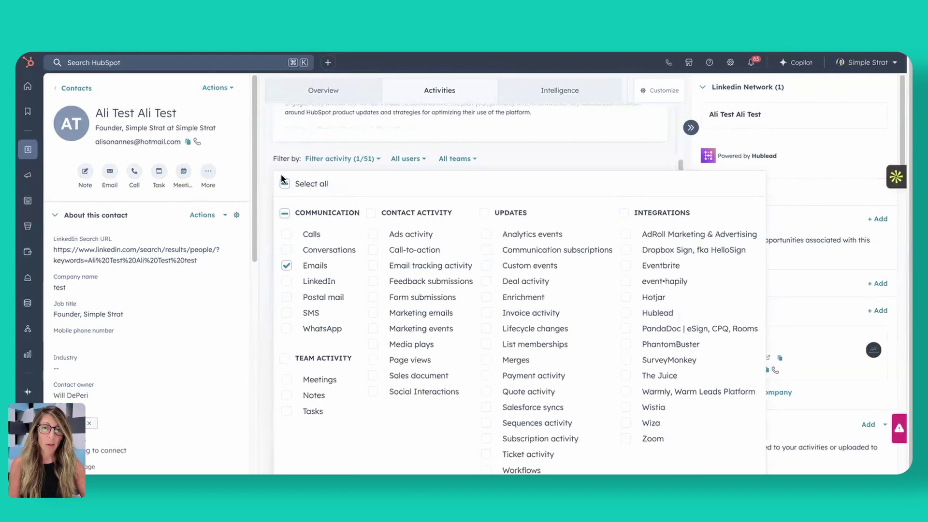
click(285, 186)
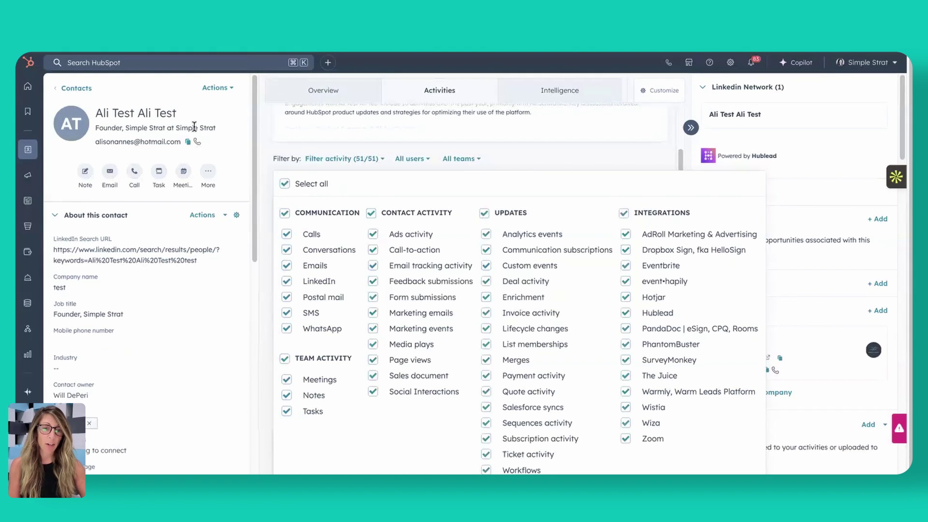
click(512, 165)
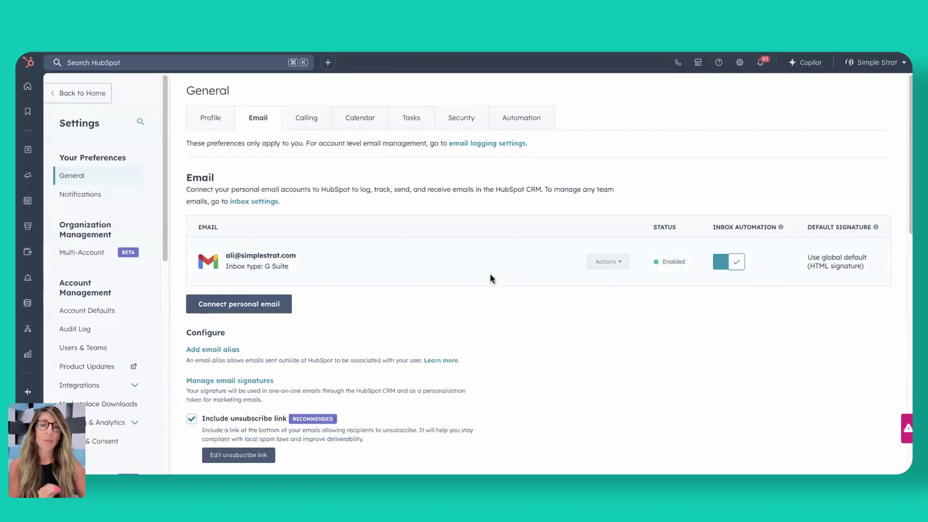
Scroll the Email preferences page down to the Never Log table and back up
scroll(522, 366, down, 3)
scroll(527, 364, down, 5)
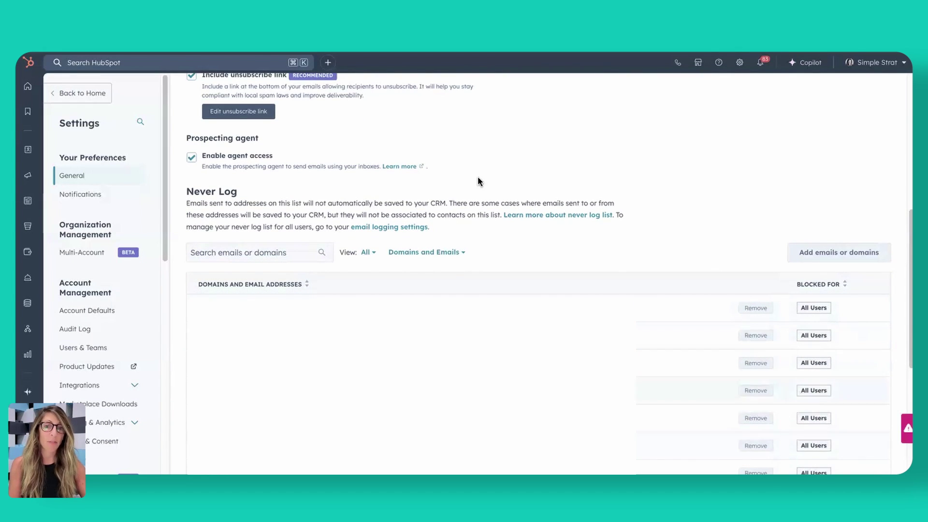
scroll(628, 367, up, 8)
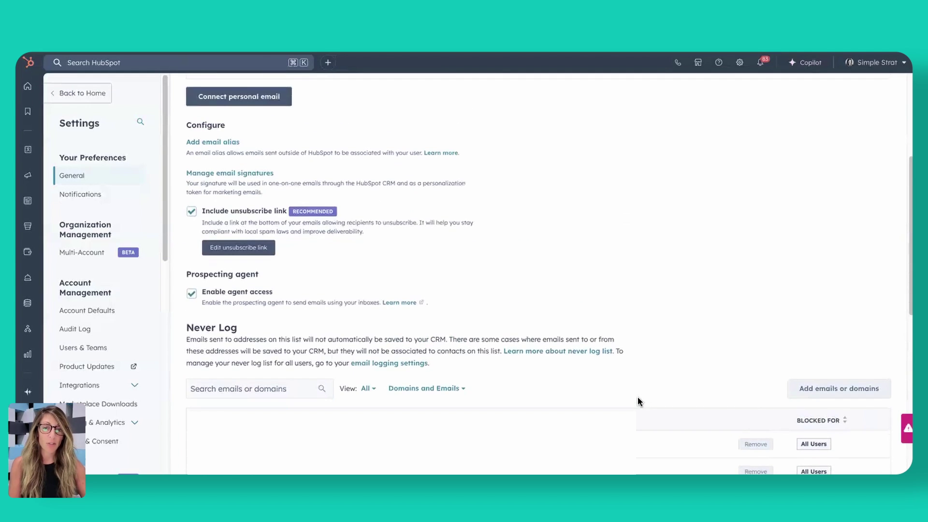